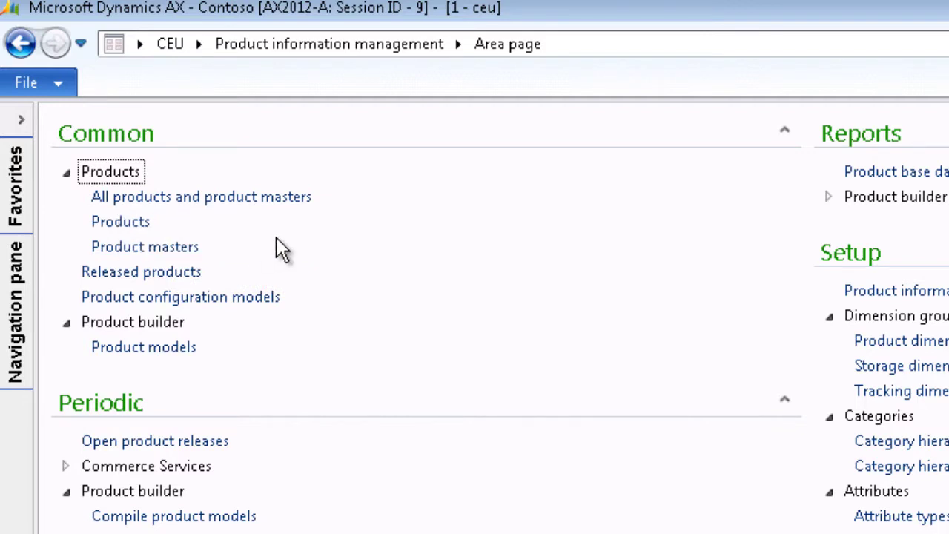
Step: Start a new product master and give it the product number 1100LED-TV
{"action": "left_click", "coordinate": [185, 246]}
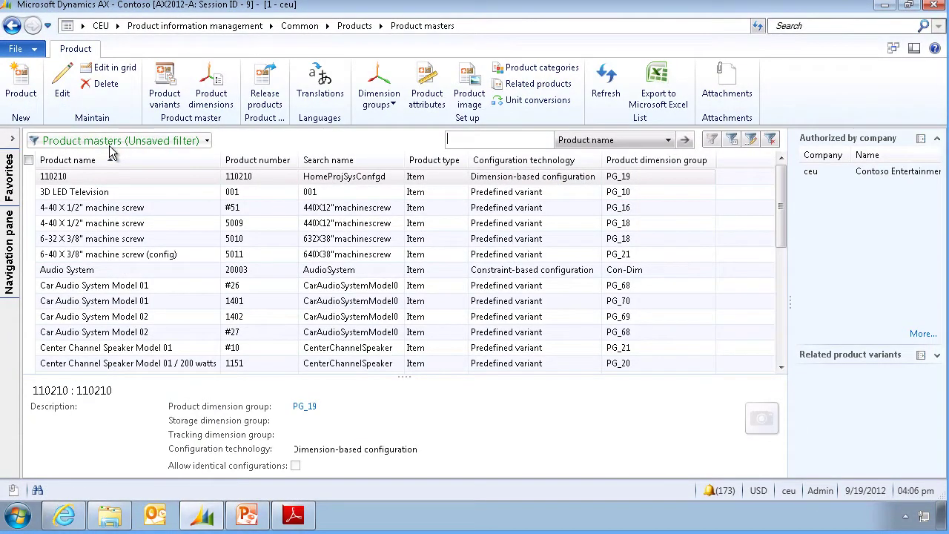
{"action": "left_click", "coordinate": [24, 92]}
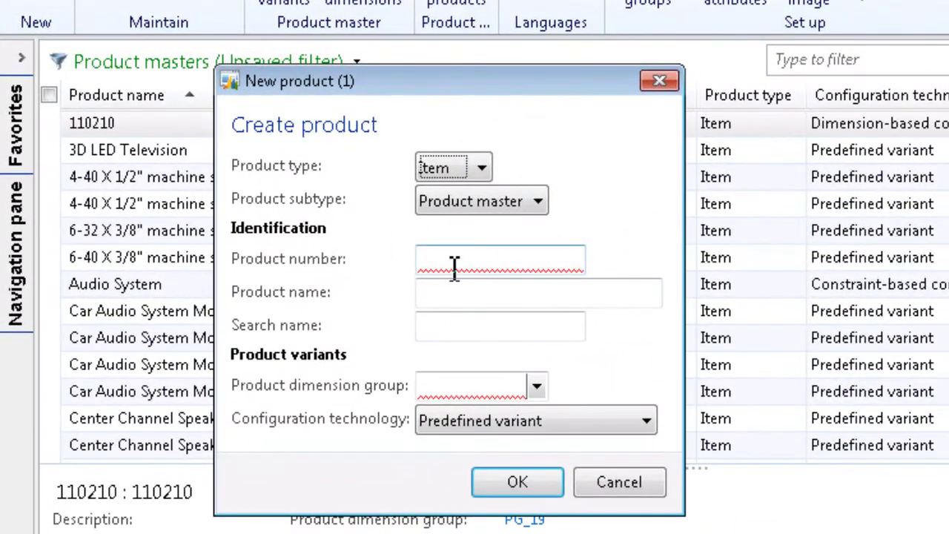
{"action": "left_click", "coordinate": [445, 258]}
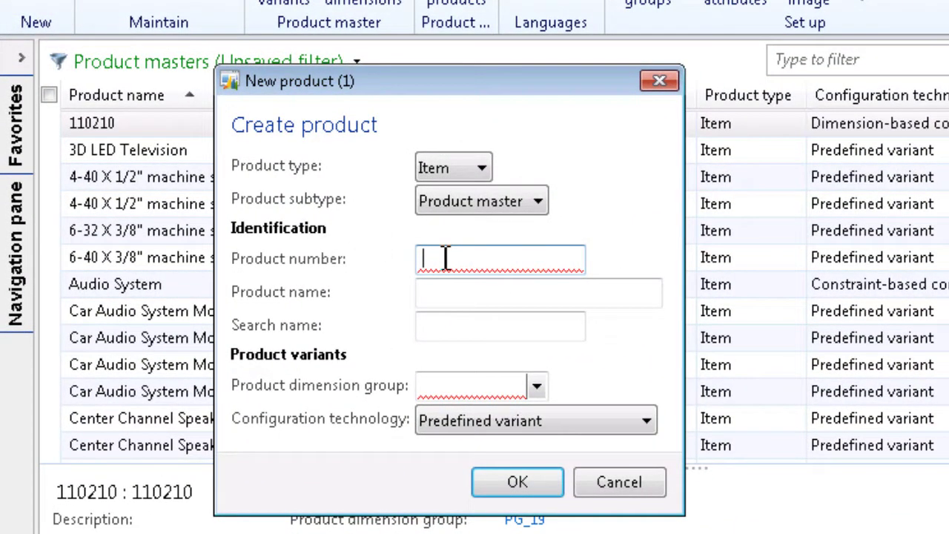
{"action": "type", "text": "1100LED-TV"}
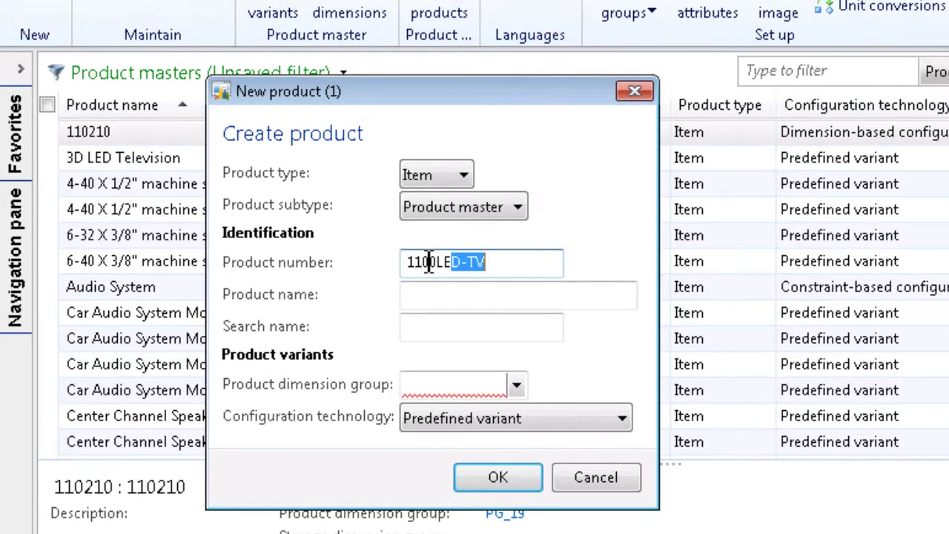
Step: Replace the suggested product name with "High definition LED Television", keeping the suggested search name
{"action": "left_click", "coordinate": [455, 298]}
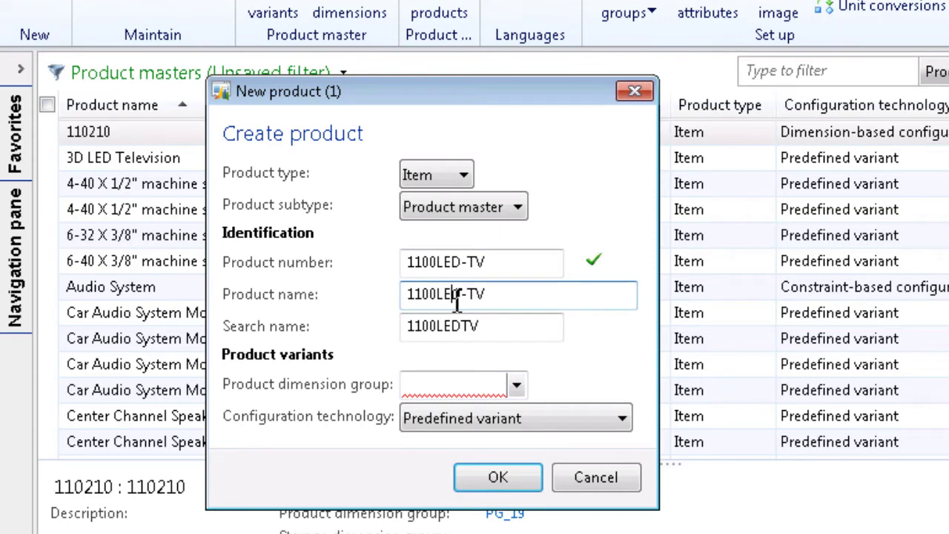
{"action": "left_click", "coordinate": [507, 298]}
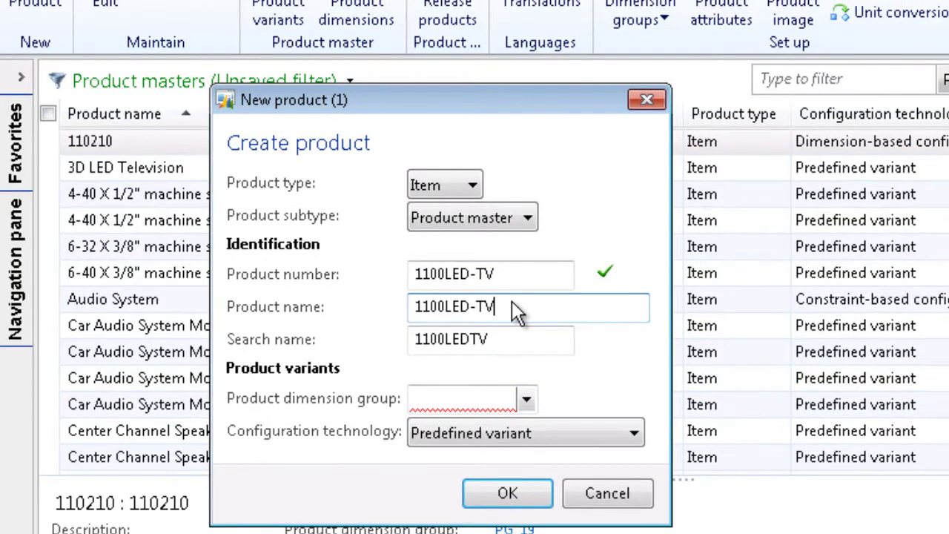
{"action": "double_click", "coordinate": [408, 306]}
{"action": "type", "text": "High definition LED Television"}
{"action": "left_click", "coordinate": [525, 339]}
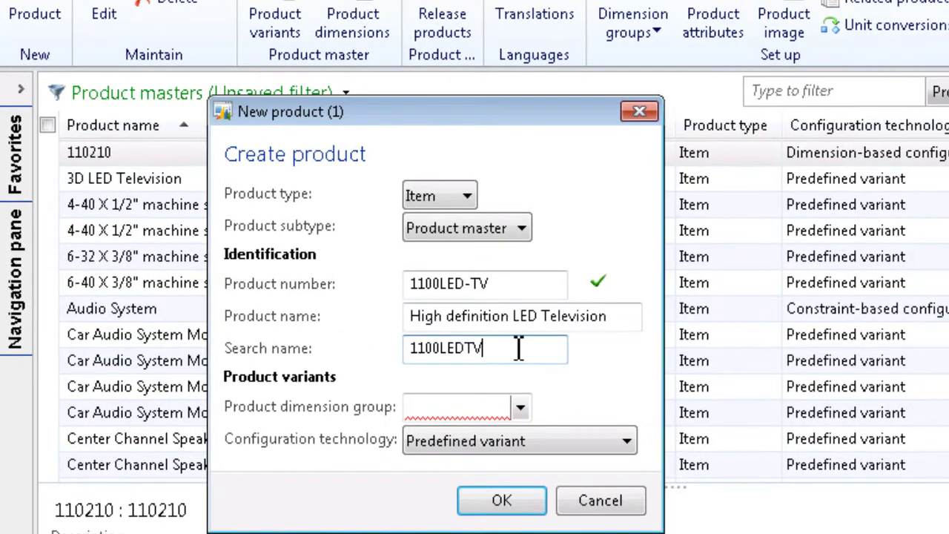
Step: Assign the size-only product dimension group PG_68 and create the product master
{"action": "left_click", "coordinate": [494, 411]}
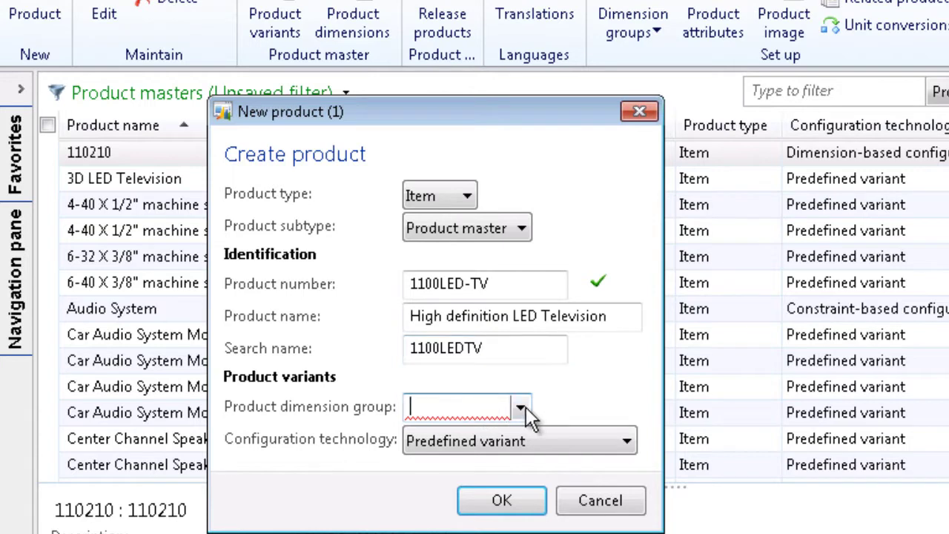
{"action": "left_click", "coordinate": [521, 408]}
{"action": "scroll", "coordinate": [578, 338], "scroll_direction": "down", "scroll_amount": 2}
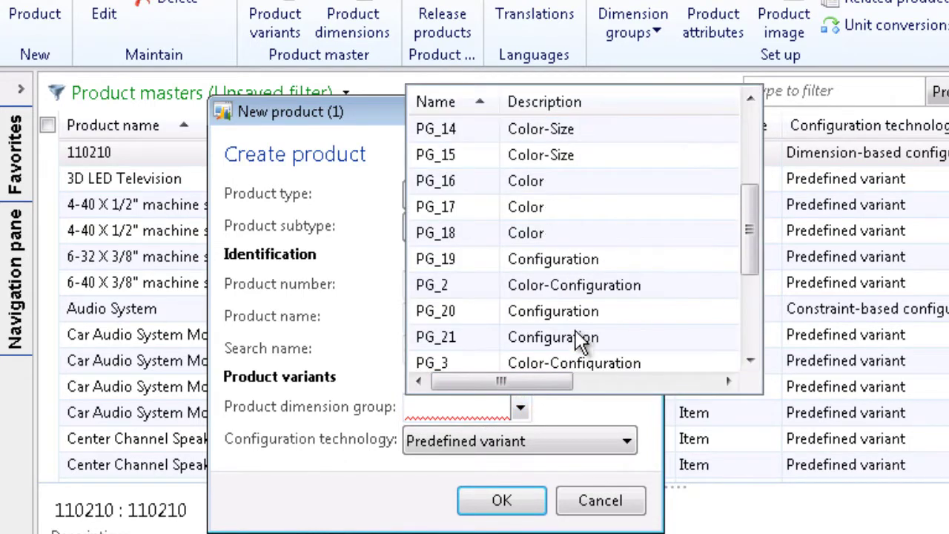
{"action": "scroll", "coordinate": [578, 338], "scroll_direction": "down", "scroll_amount": 3}
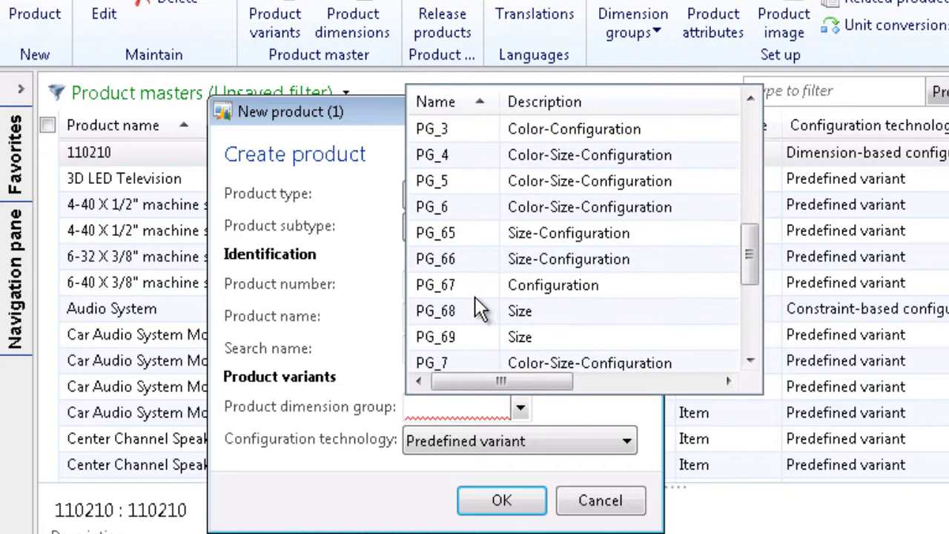
{"action": "left_click", "coordinate": [467, 306]}
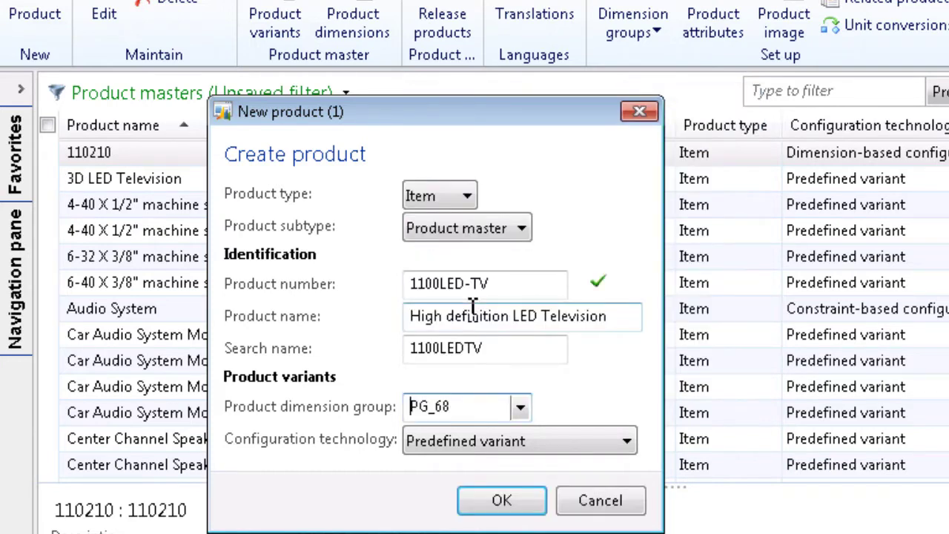
{"action": "left_click", "coordinate": [537, 509]}
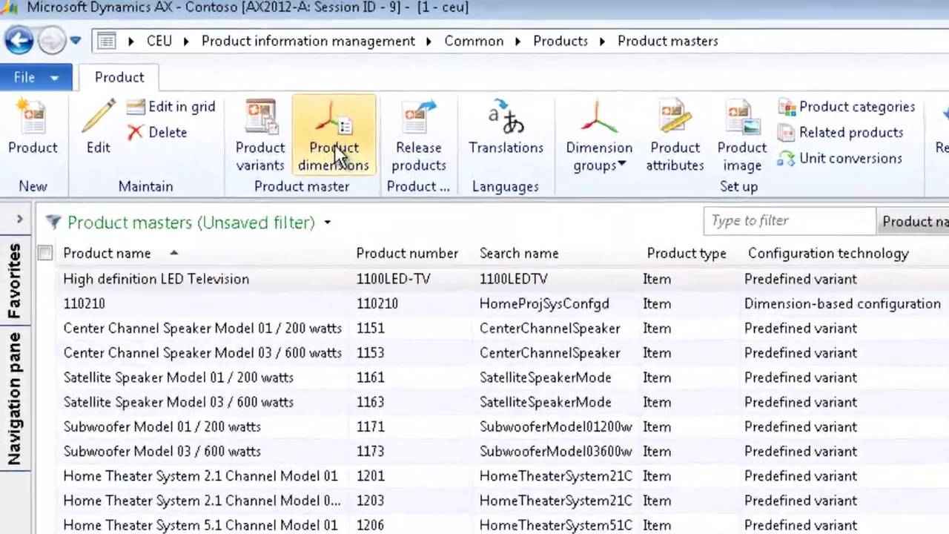
Step: Define the sizes 42, 55, 65 and 72 as product dimensions of the High definition LED Television
{"action": "left_click", "coordinate": [334, 145]}
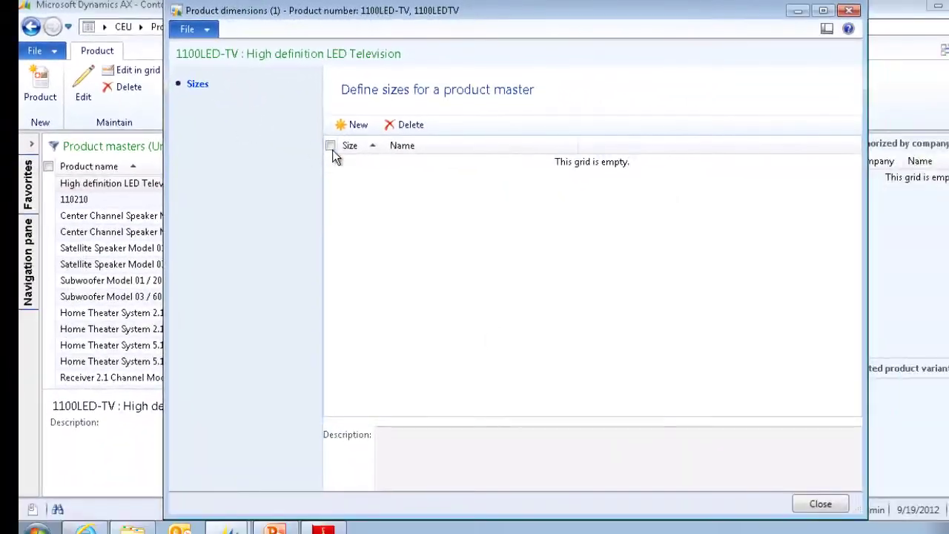
{"action": "left_click", "coordinate": [356, 125]}
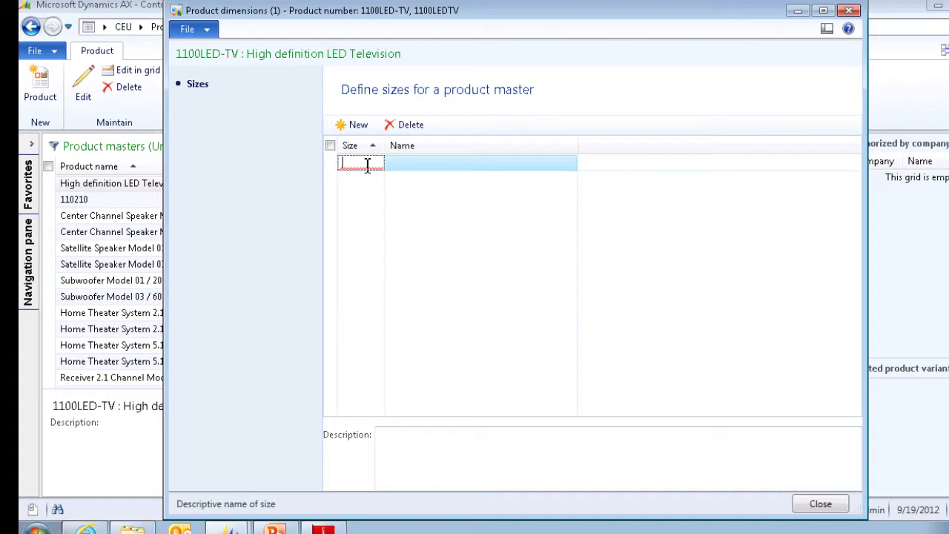
{"action": "type", "text": "42"}
{"action": "key", "text": "Down"}
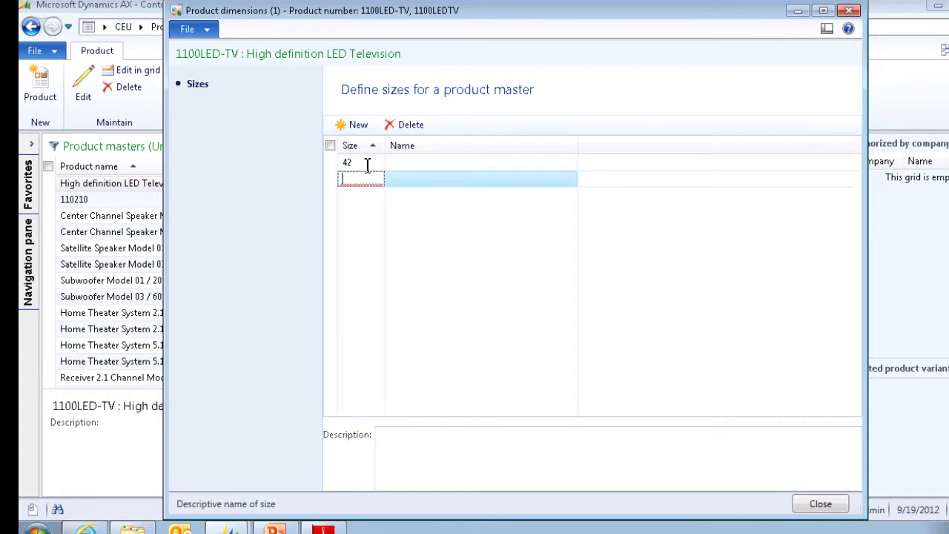
{"action": "type", "text": "55"}
{"action": "key", "text": "Down"}
{"action": "type", "text": "65"}
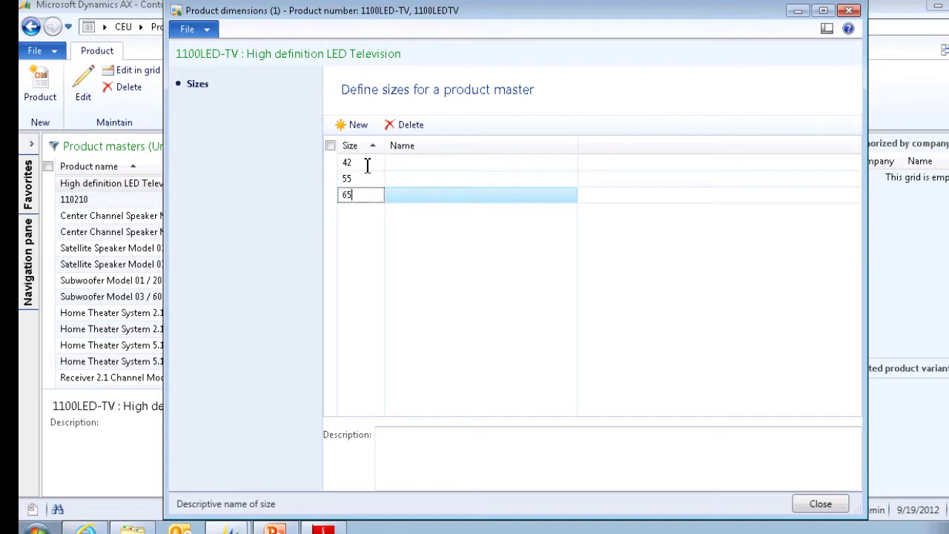
{"action": "key", "text": "Down"}
{"action": "type", "text": "72"}
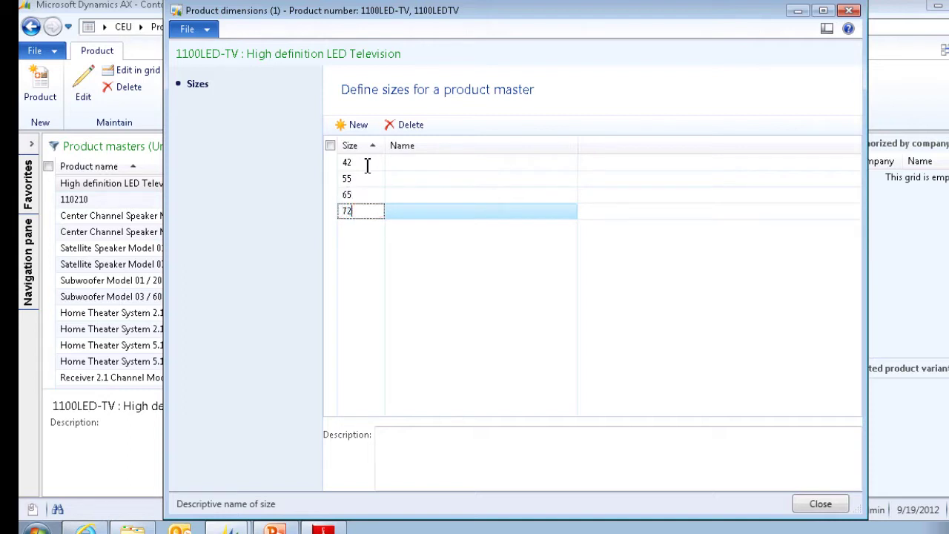
{"action": "key", "text": "Up"}
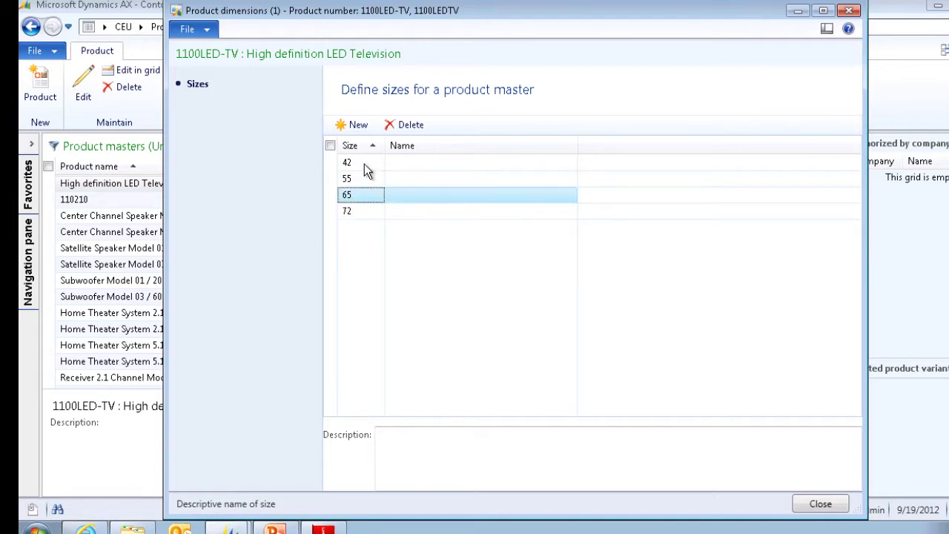
{"action": "left_click", "coordinate": [819, 505]}
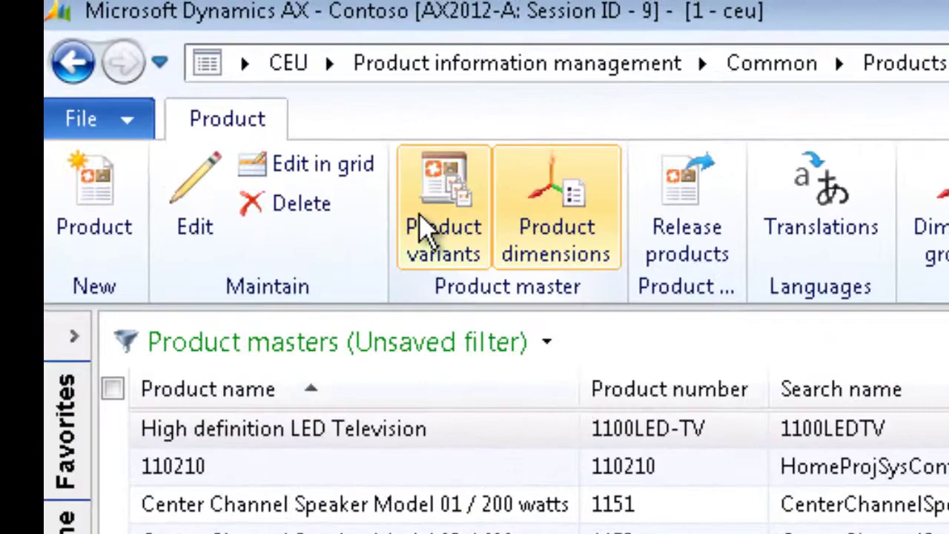
Step: Review the product variants of the High definition LED Television
{"action": "left_click", "coordinate": [450, 226]}
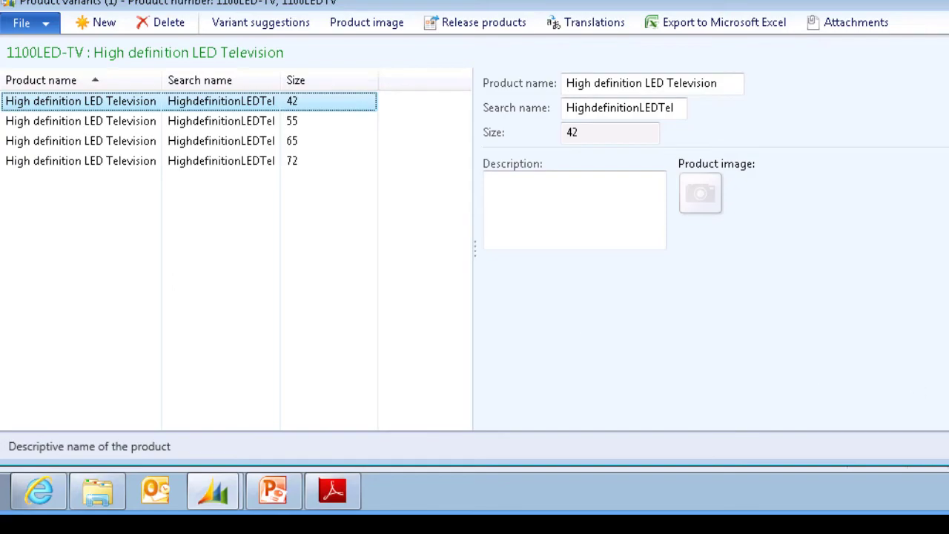
{"action": "key", "text": "Escape"}
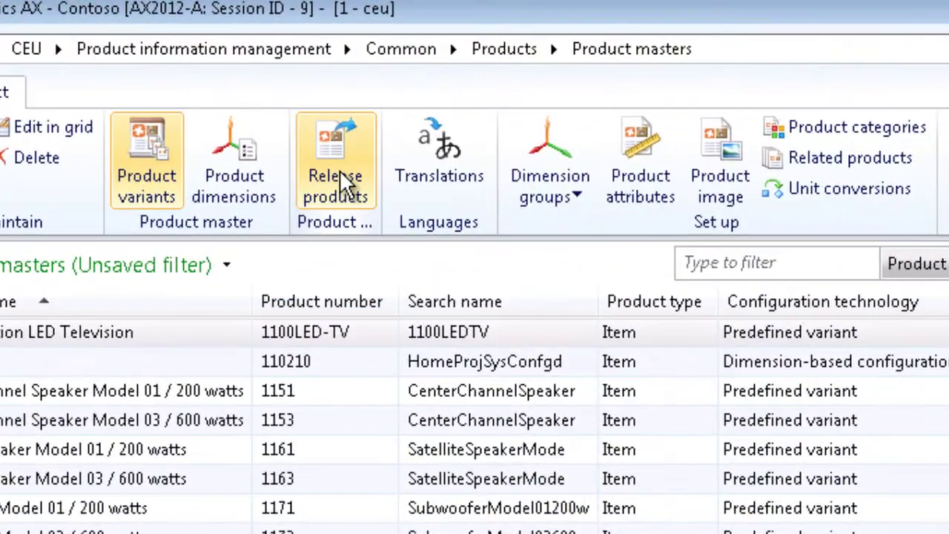
Step: Release the High definition LED Television, excluding its size 42 variant, to the companies cee, ceu and ceue
{"action": "left_click", "coordinate": [266, 90]}
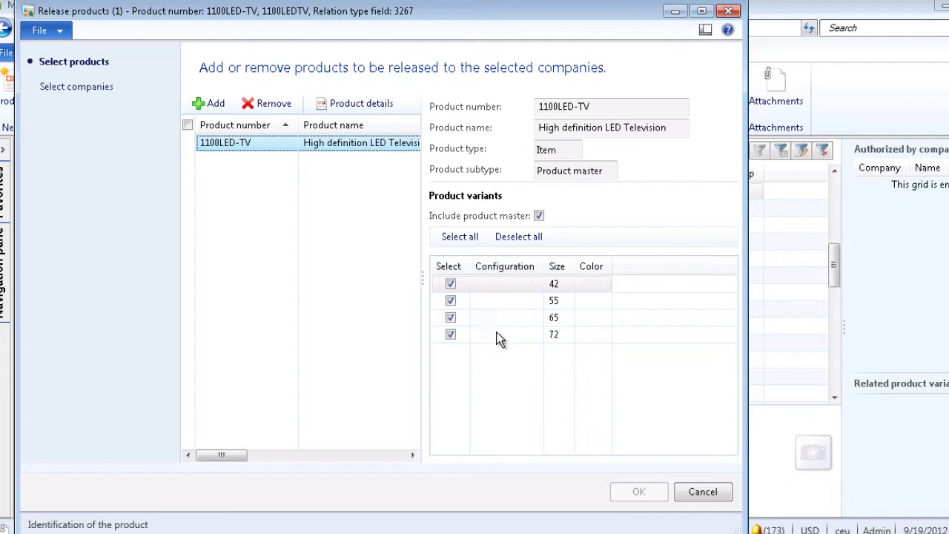
{"action": "left_click", "coordinate": [451, 285]}
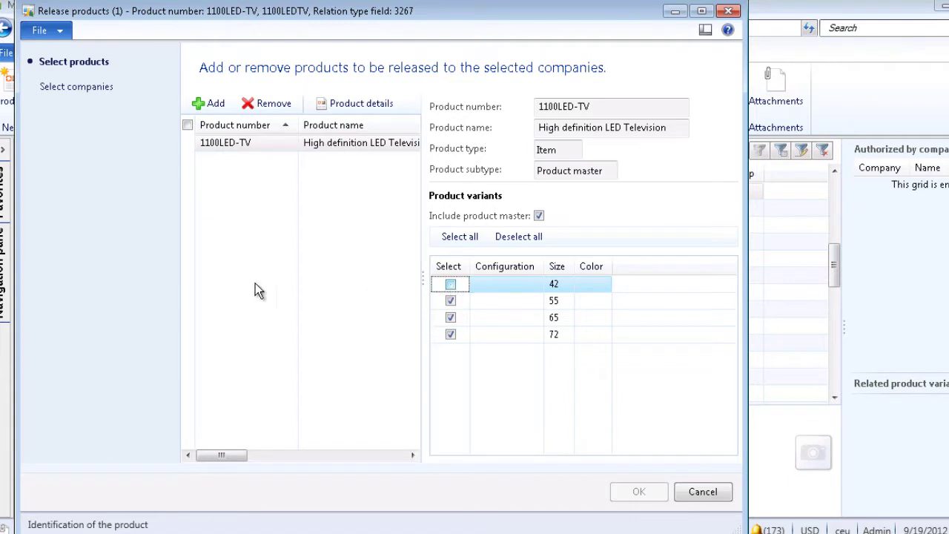
{"action": "left_click", "coordinate": [78, 87]}
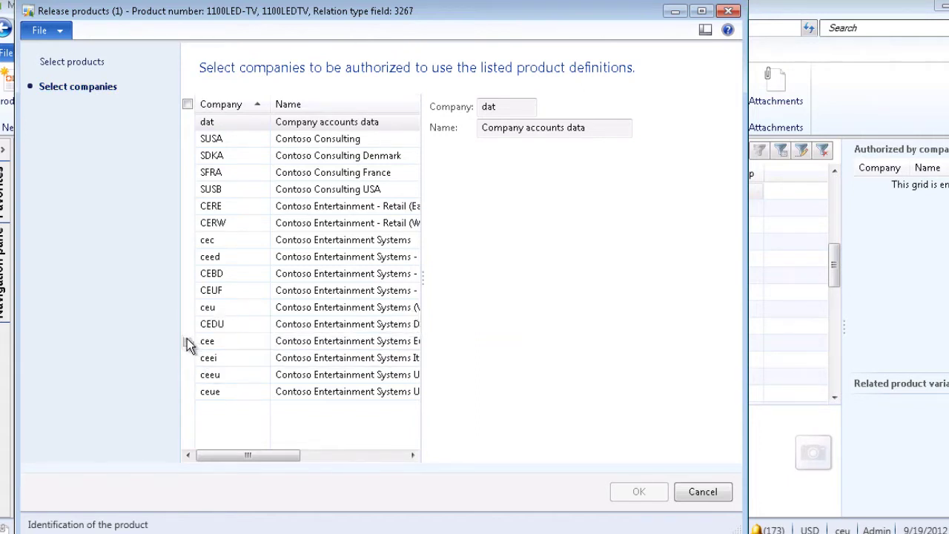
{"action": "left_click", "coordinate": [188, 341]}
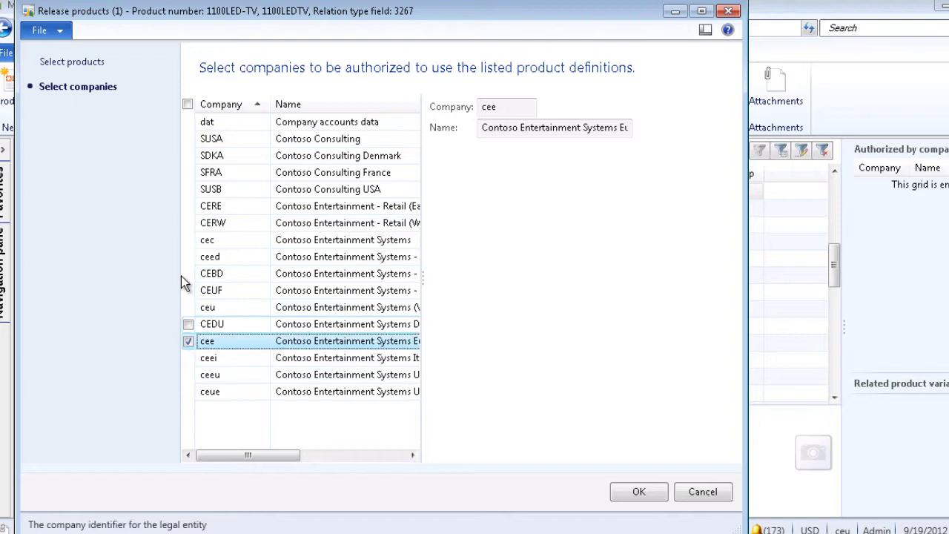
{"action": "left_click", "coordinate": [189, 308]}
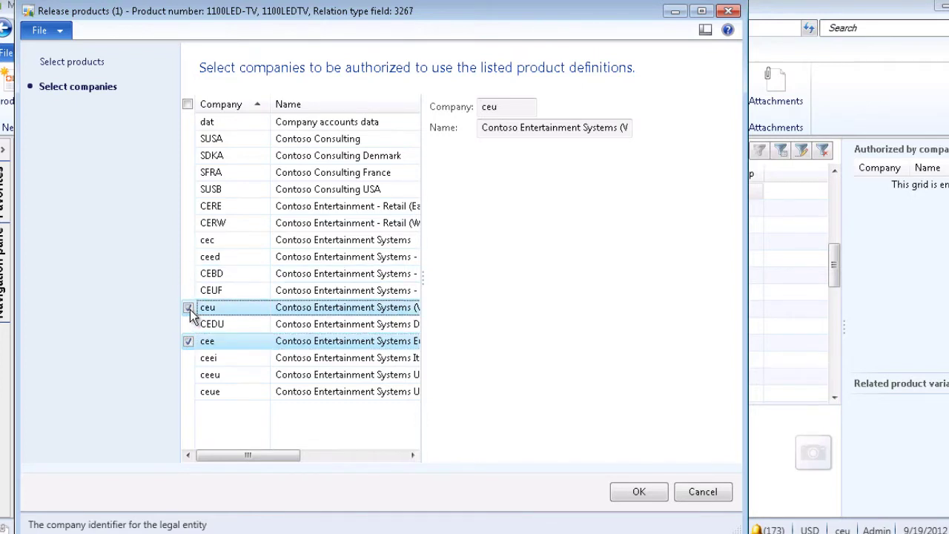
{"action": "left_click", "coordinate": [191, 392]}
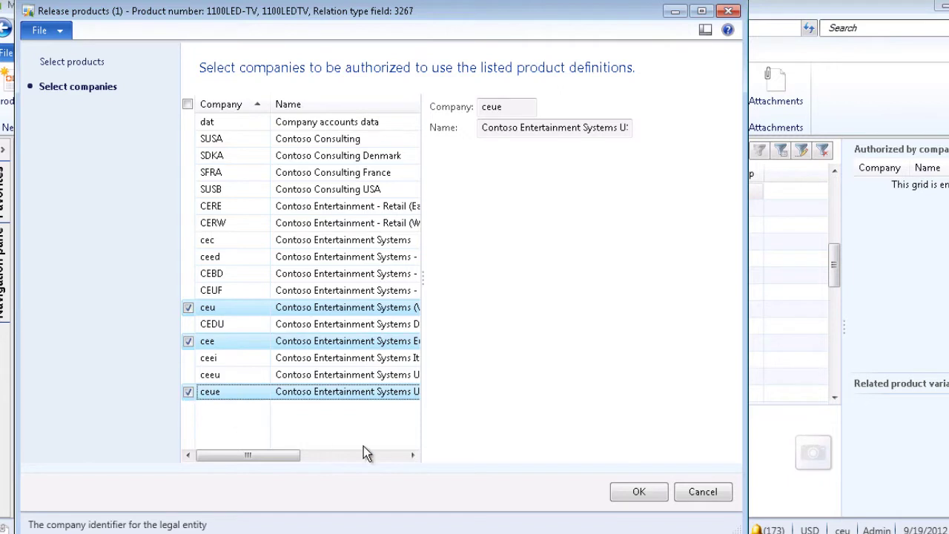
{"action": "left_click", "coordinate": [650, 494]}
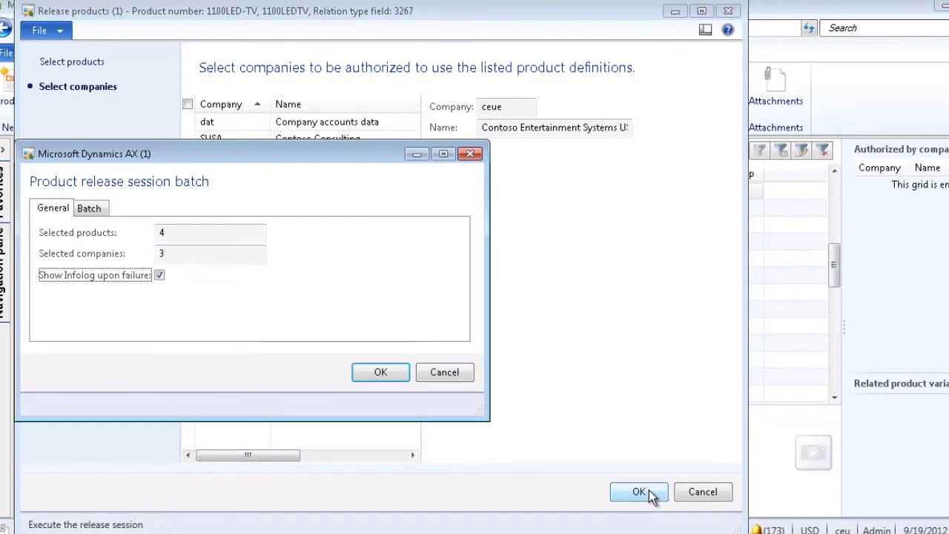
{"action": "left_click", "coordinate": [381, 372]}
{"action": "left_click", "coordinate": [381, 373]}
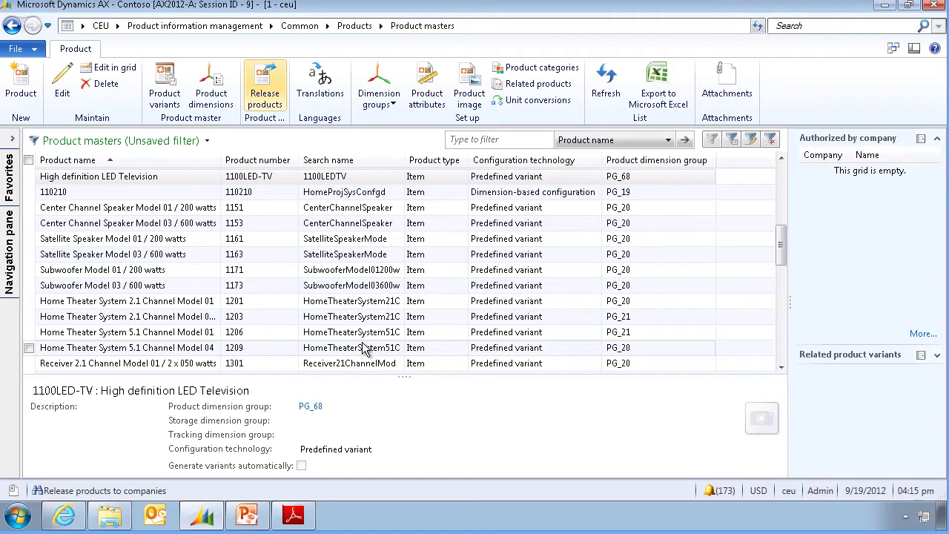
Step: Check for 1100LED-TV among the released products of company CEU
{"action": "key", "text": "alt+Left"}
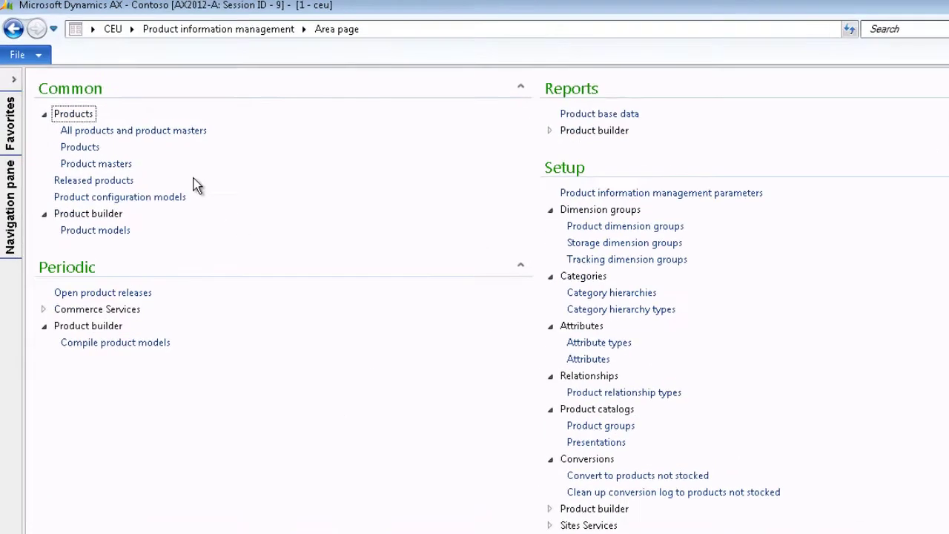
{"action": "left_click", "coordinate": [222, 356]}
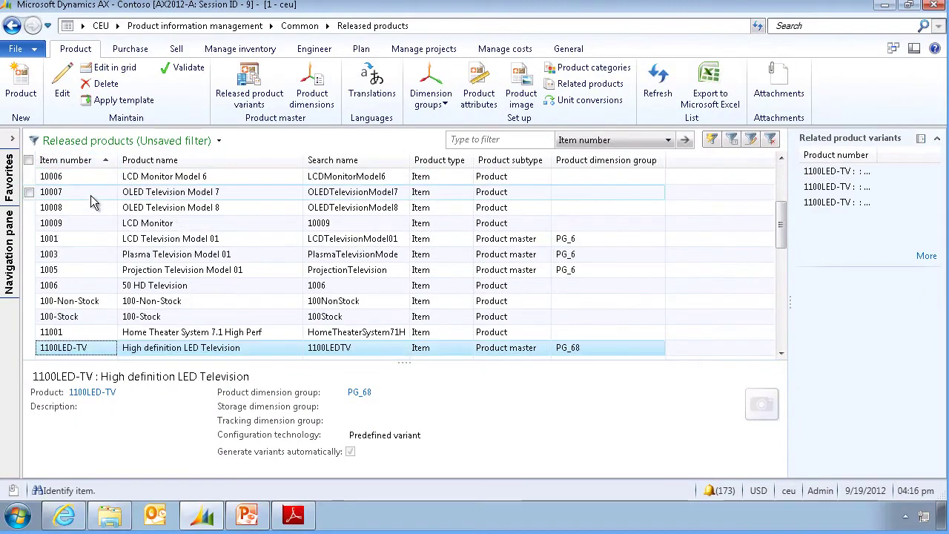
{"action": "scroll", "coordinate": [95, 252], "scroll_direction": "down", "scroll_amount": 2}
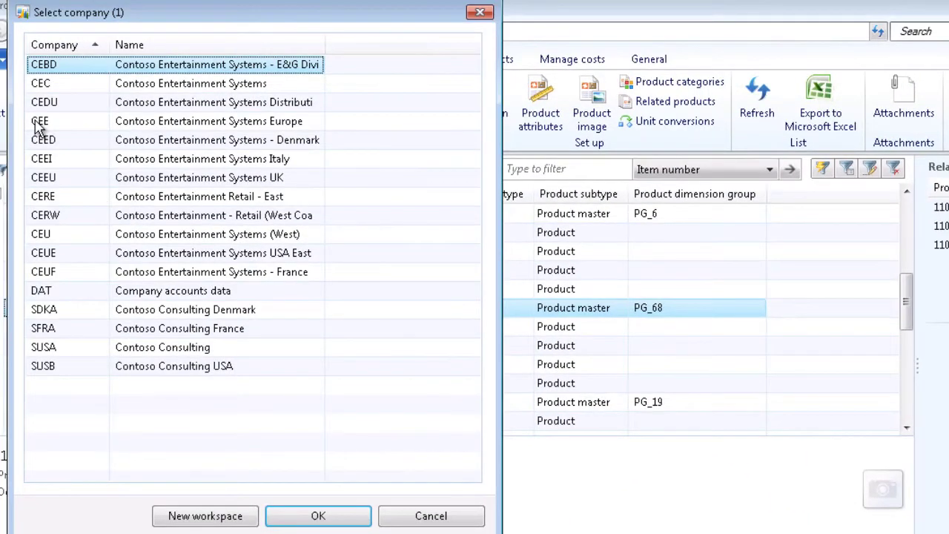
Step: Switch to company CEE and select 1100LED-TV among its released products
{"action": "left_click", "coordinate": [37, 122]}
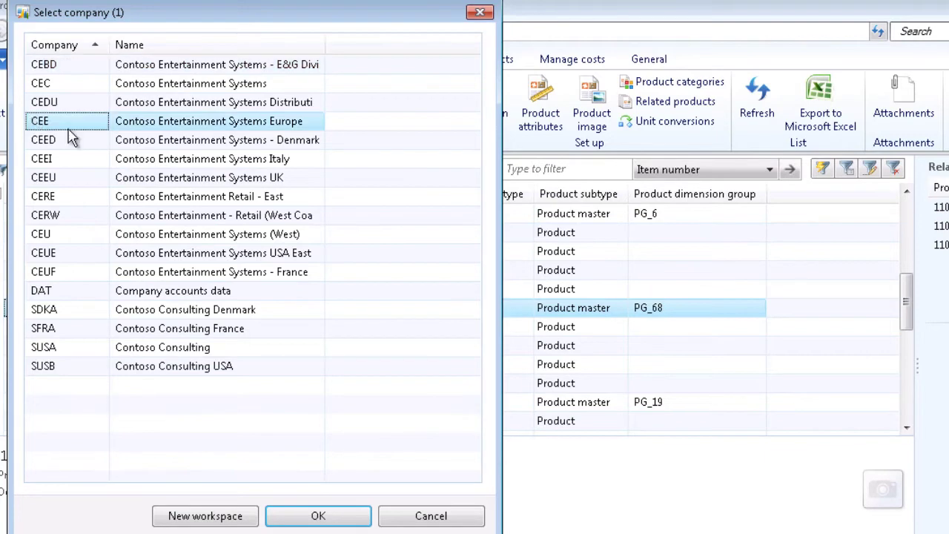
{"action": "left_click", "coordinate": [349, 517]}
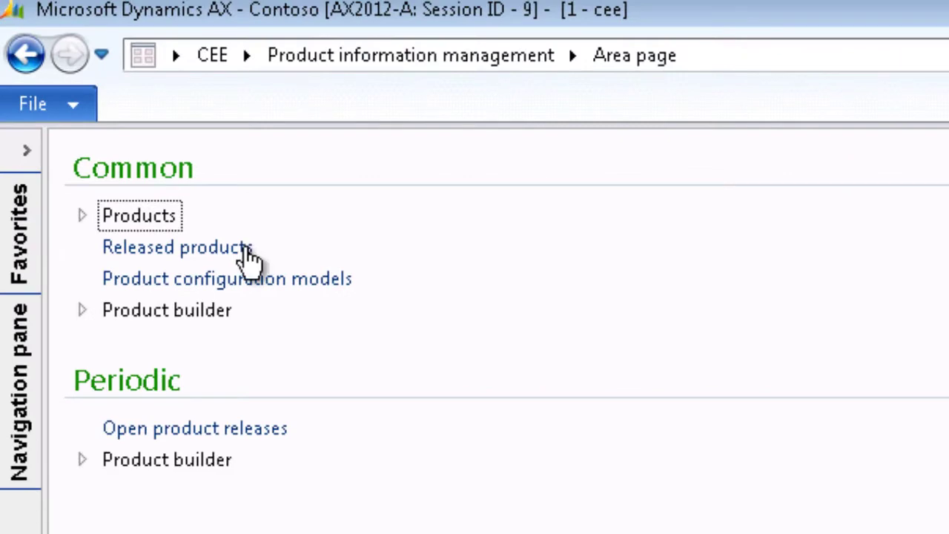
{"action": "left_click", "coordinate": [243, 249]}
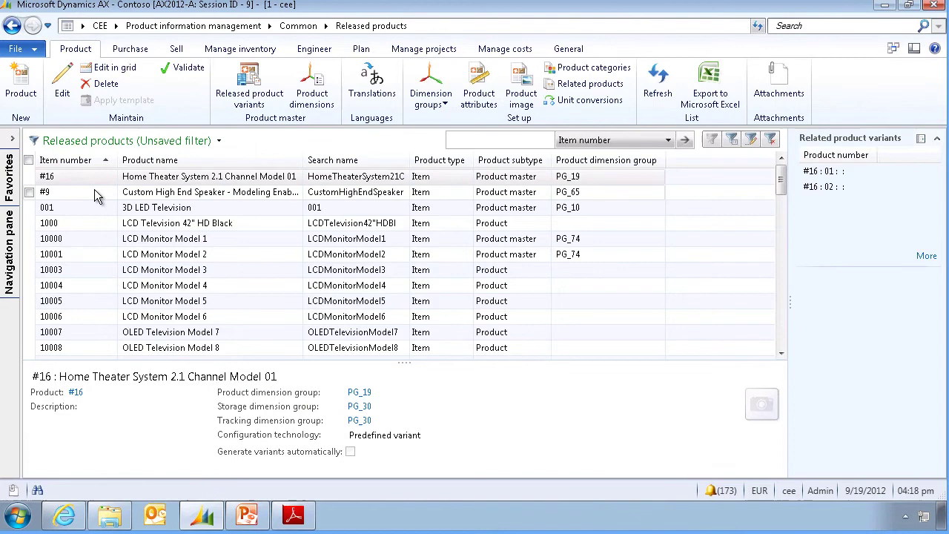
{"action": "scroll", "coordinate": [200, 407], "scroll_direction": "down", "scroll_amount": 4}
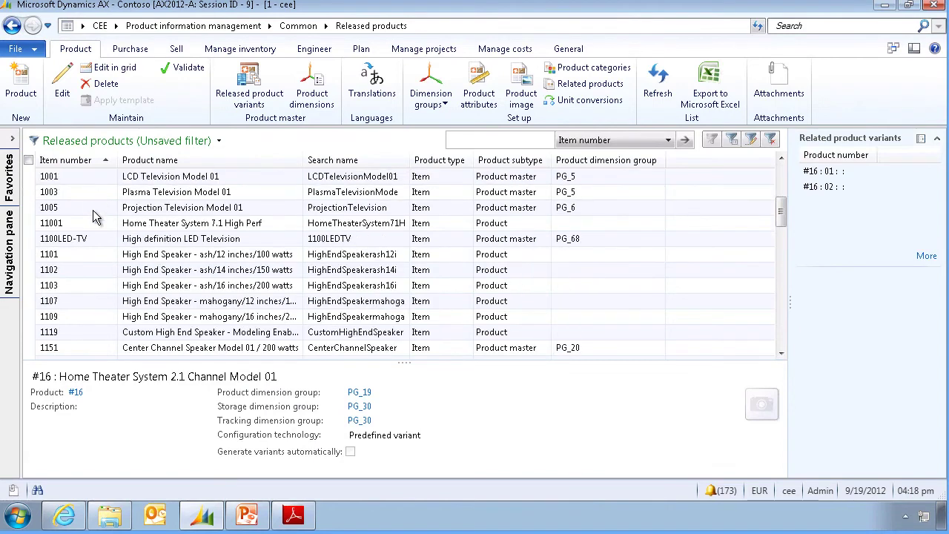
{"action": "left_click", "coordinate": [92, 238]}
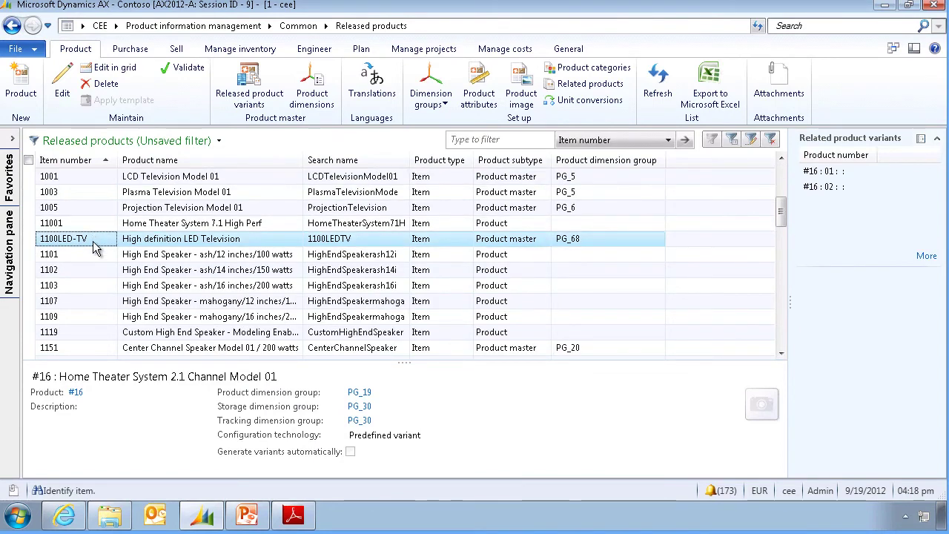